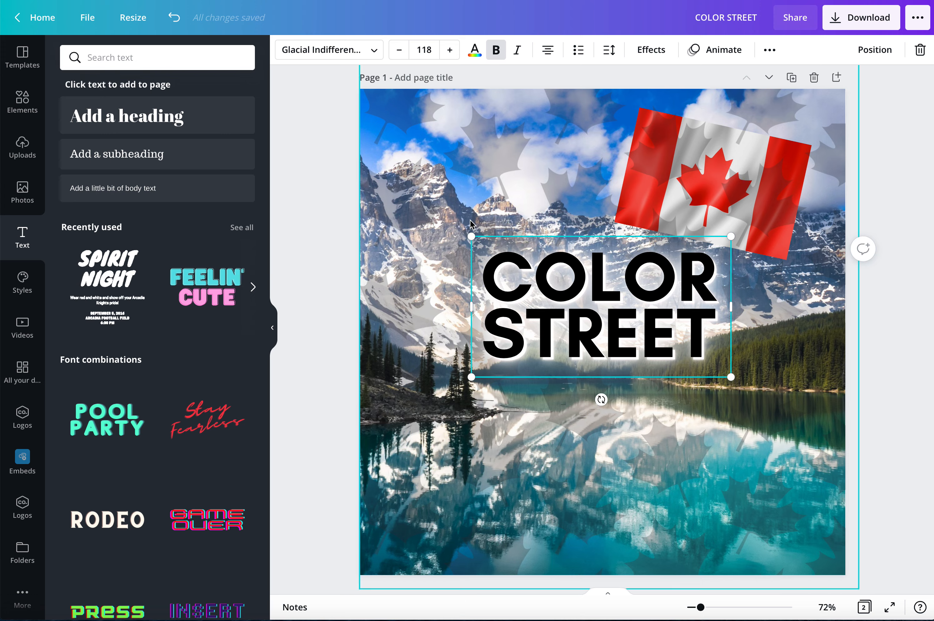
Add a heading below the COLOR STREET title and format it in black Glacial Indifference
left_click(174, 119)
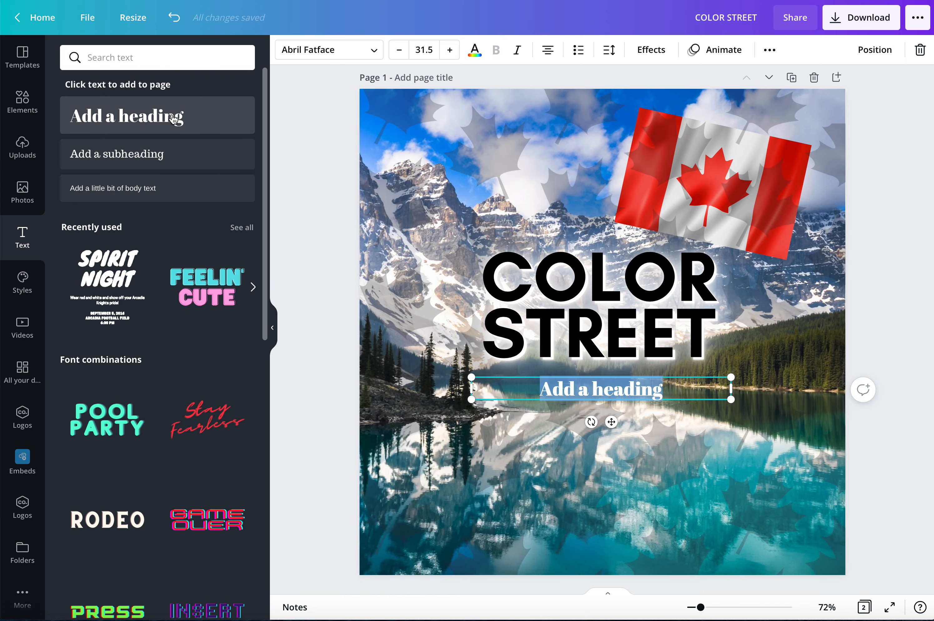
left_click(337, 55)
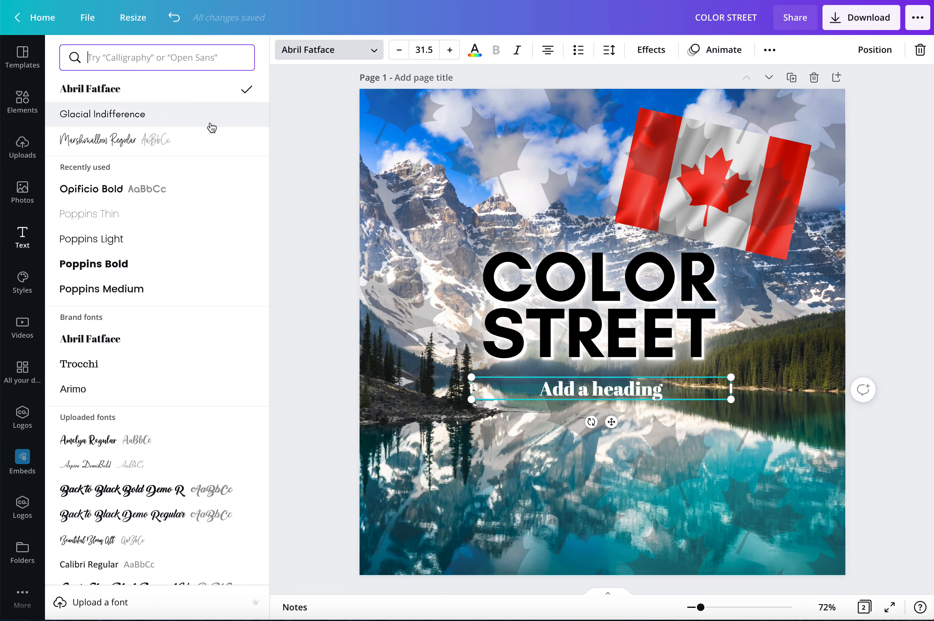
left_click(178, 111)
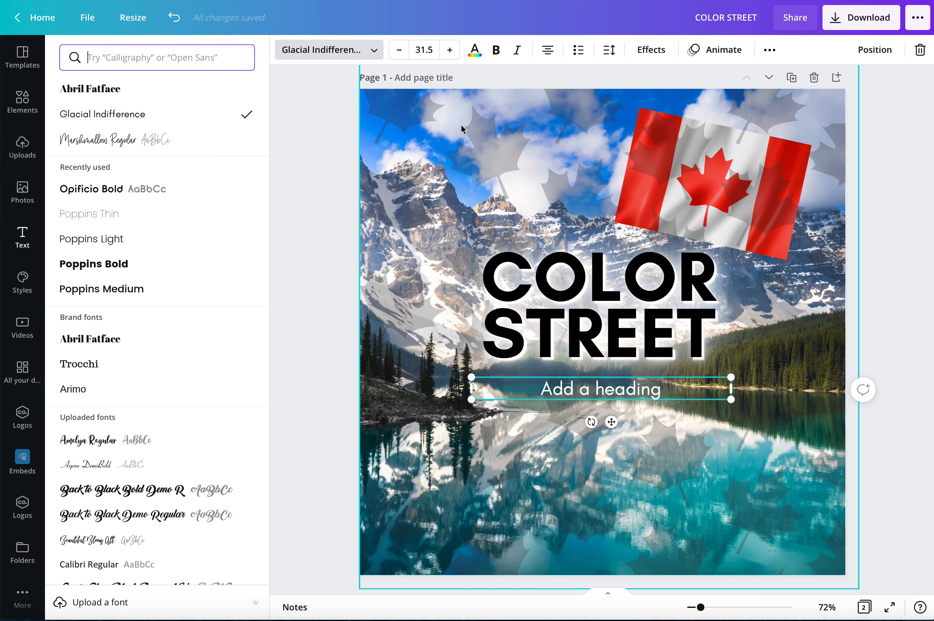
left_click(474, 50)
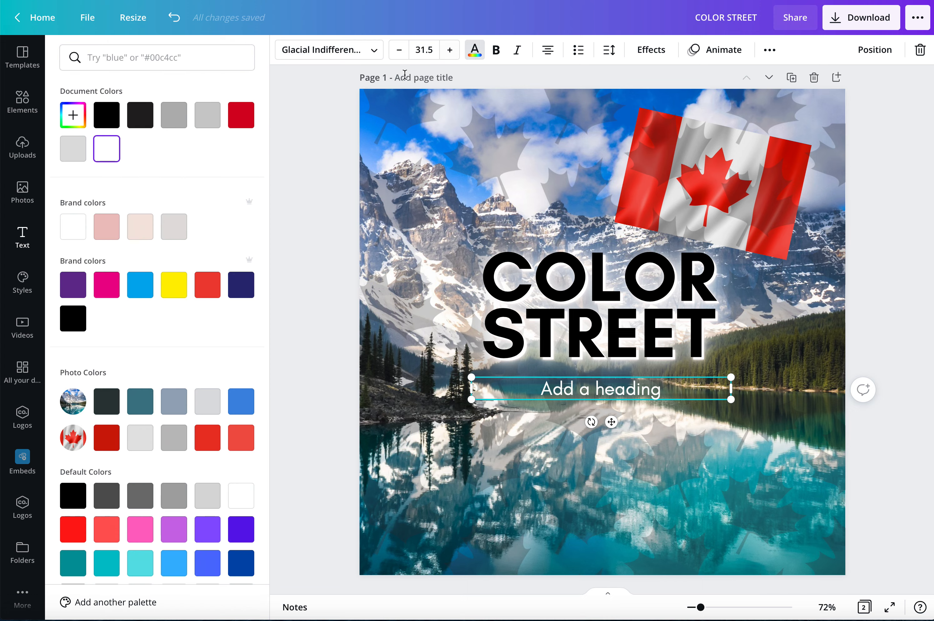
left_click(117, 120)
Replace the new heading's placeholder text with "IS GOING TO"
double_click(649, 390)
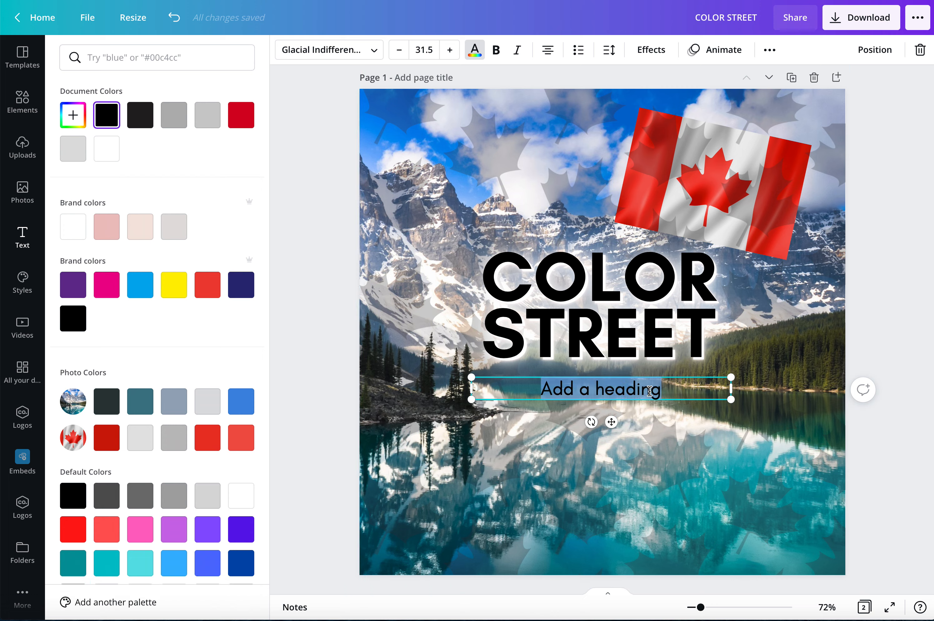
type("IS GOING TO C")
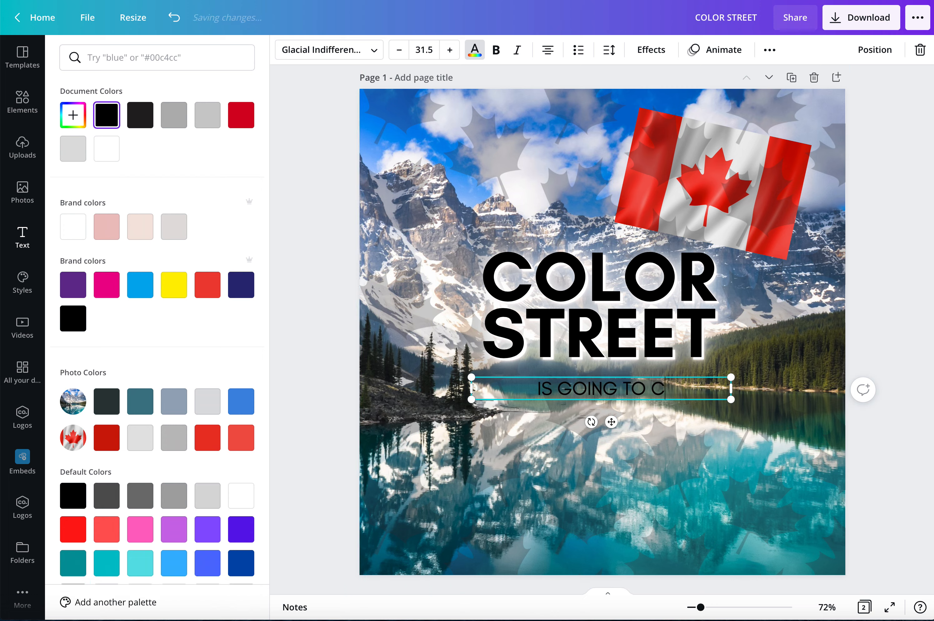
key("BackSpace")
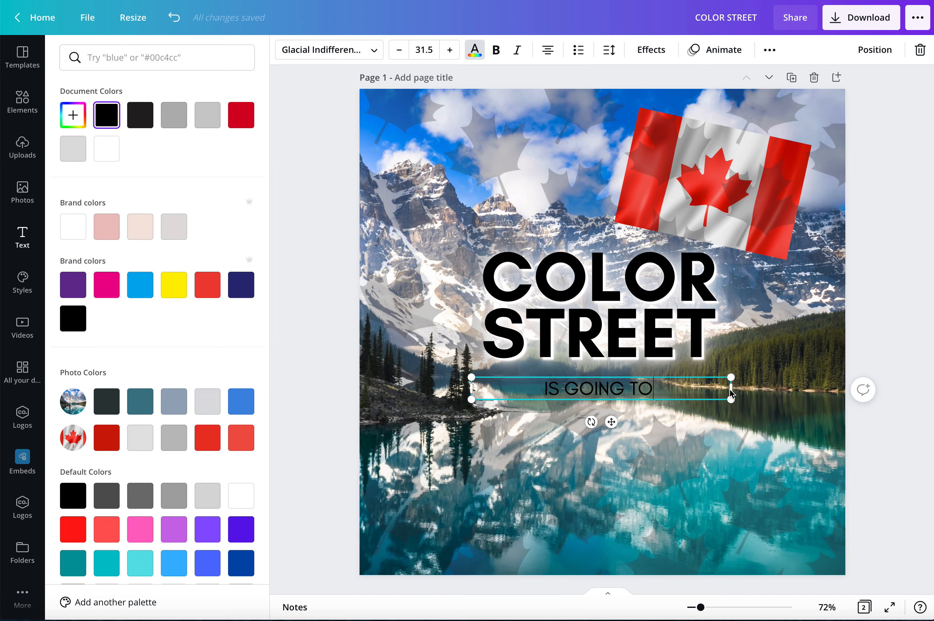
Enlarge the IS GOING TO text to about size 57 and center it just beneath the COLOR STREET title
left_click_drag(731, 388, 731, 430)
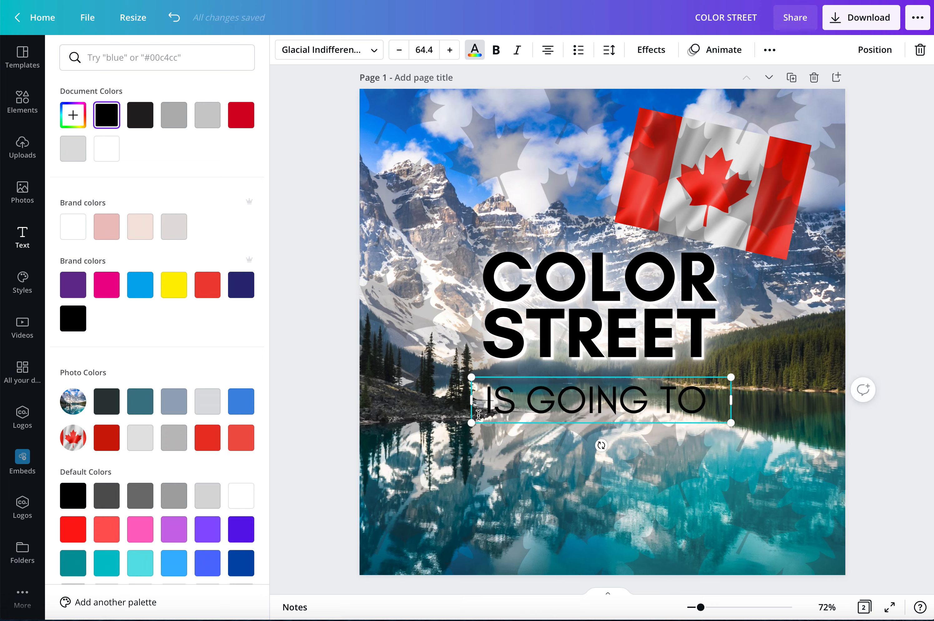
left_click_drag(476, 417, 501, 417)
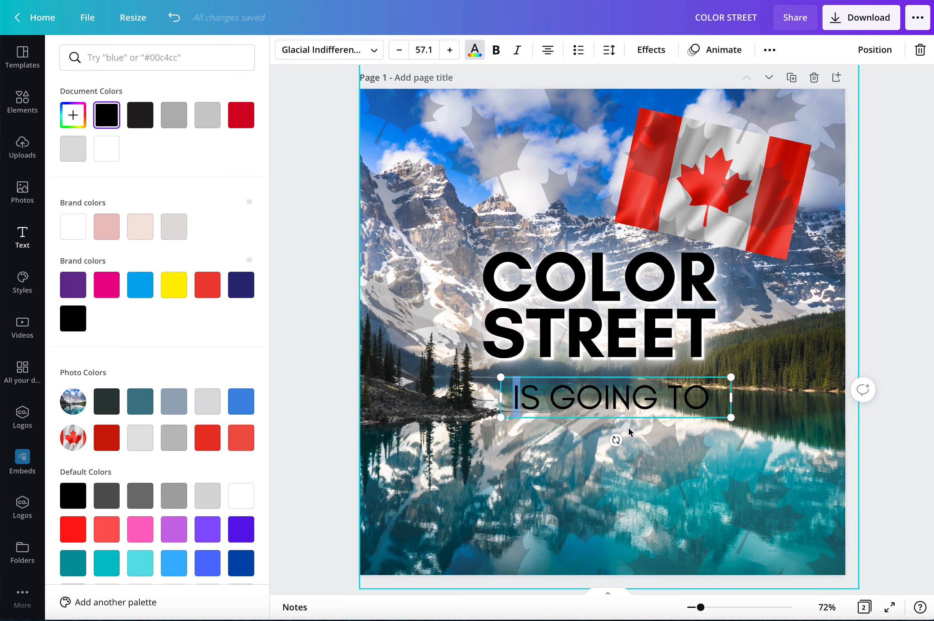
left_click(628, 427)
mouse_move(614, 407)
left_mouse_down()
mouse_move(589, 399)
mouse_move(599, 397)
left_mouse_up()
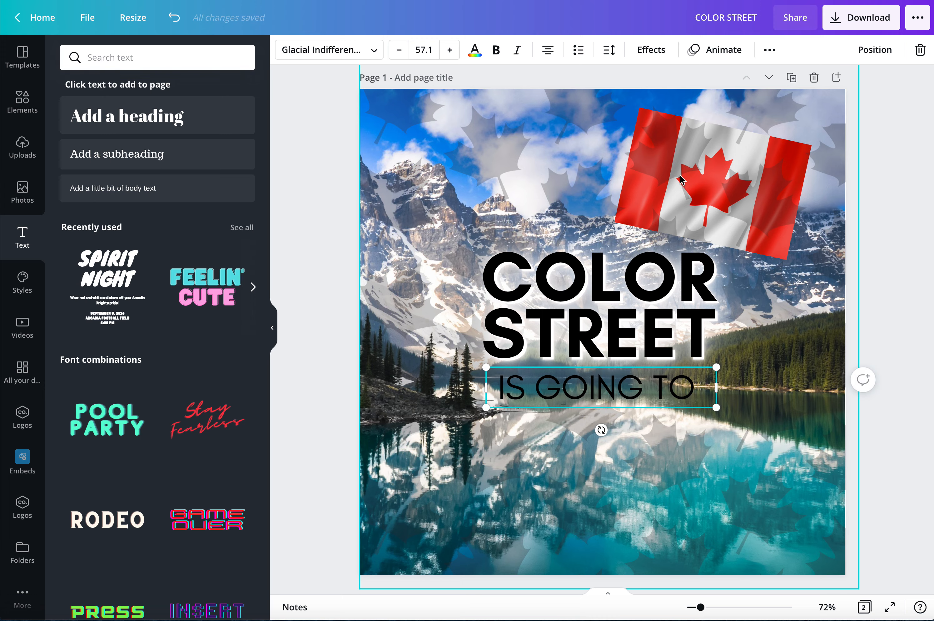
Apply the Lift text effect to the IS GOING TO line
left_click(652, 50)
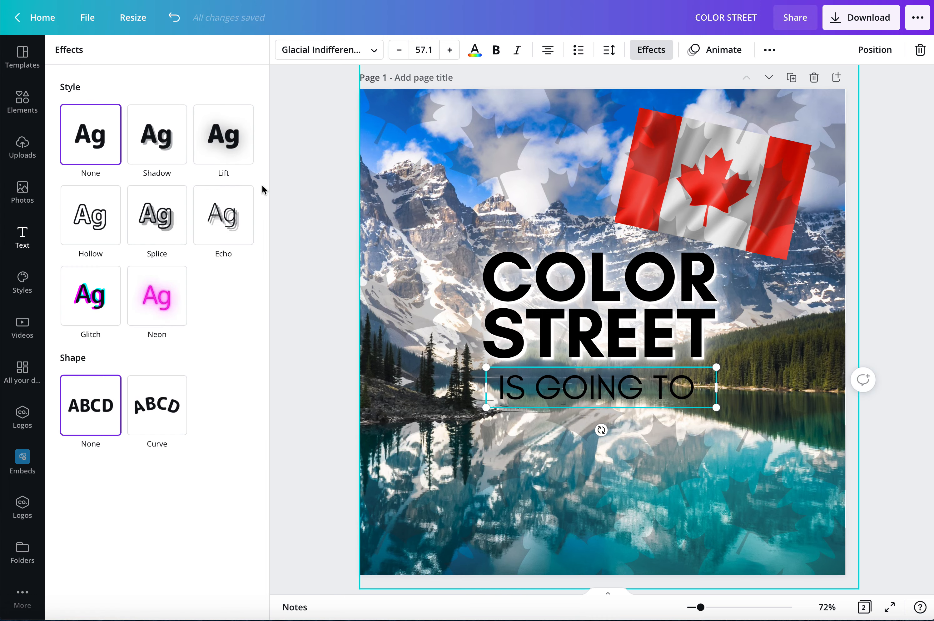
left_click(222, 146)
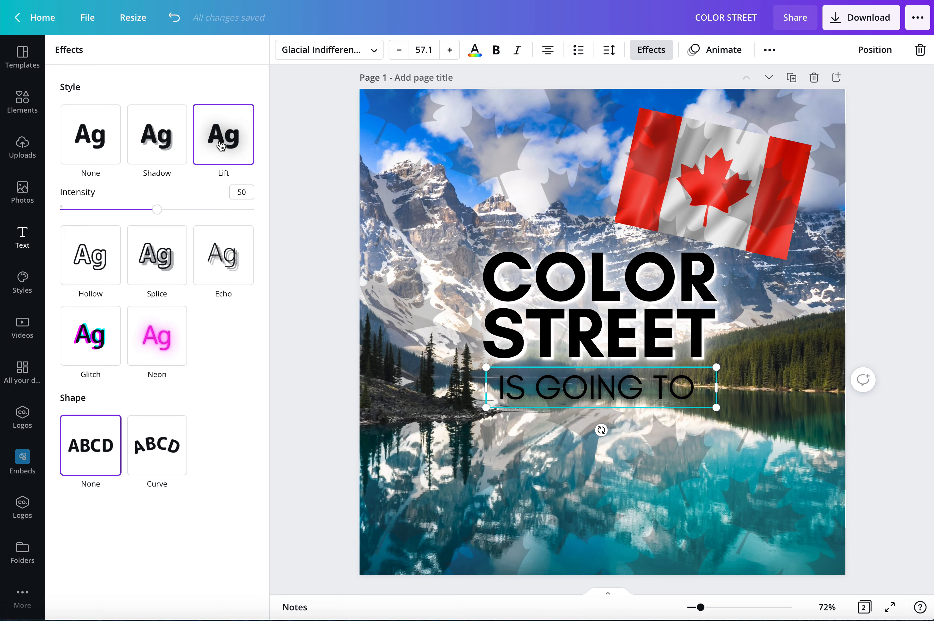
left_click(396, 153)
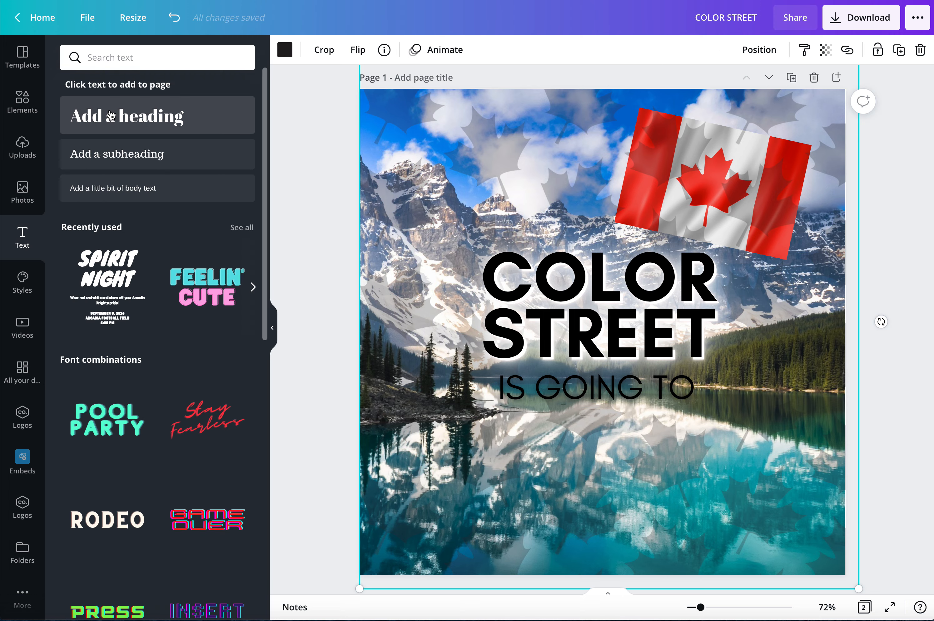
Add another heading in the Dancing Script OT Regular font and place it below the IS GOING TO line
left_click(143, 110)
left_click(308, 58)
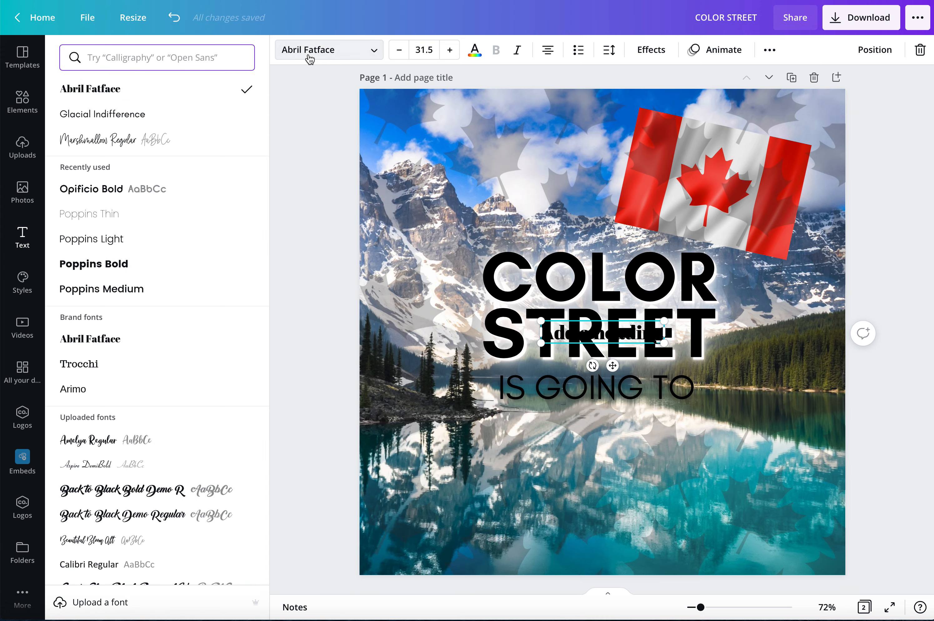
scroll(169, 207, "down", 2)
scroll(168, 207, "down", 8)
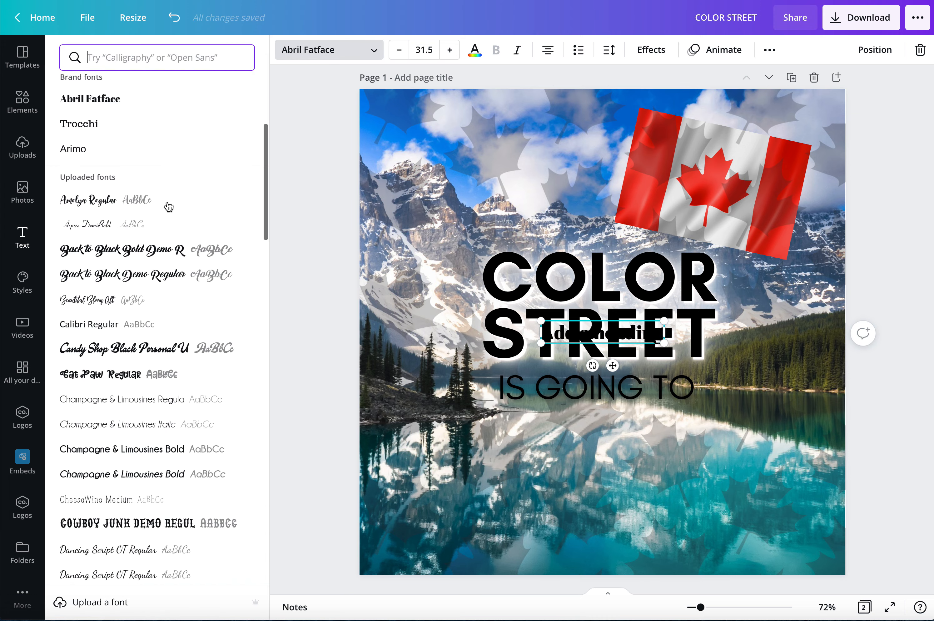
scroll(169, 207, "down", 4)
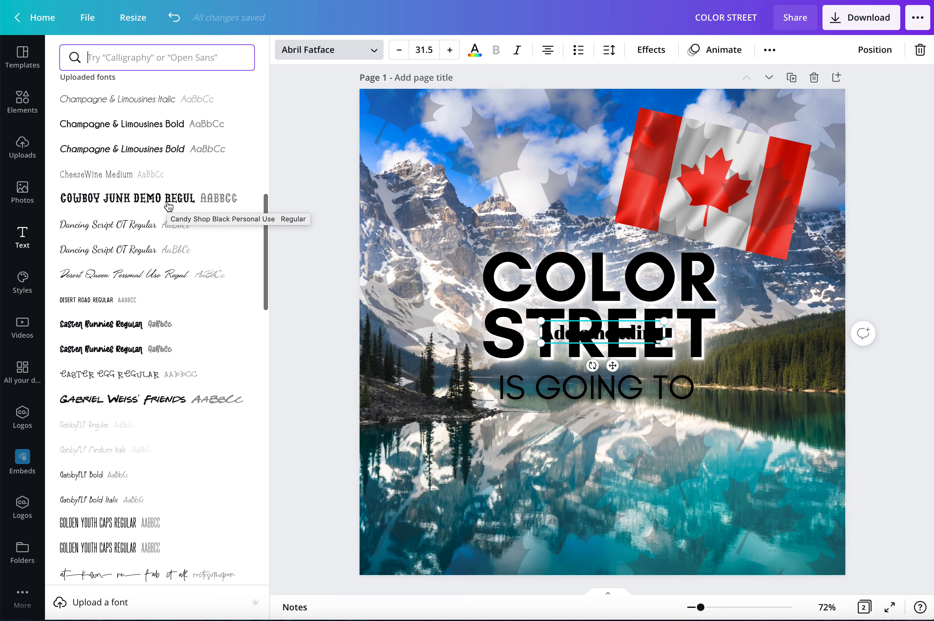
left_click(171, 252)
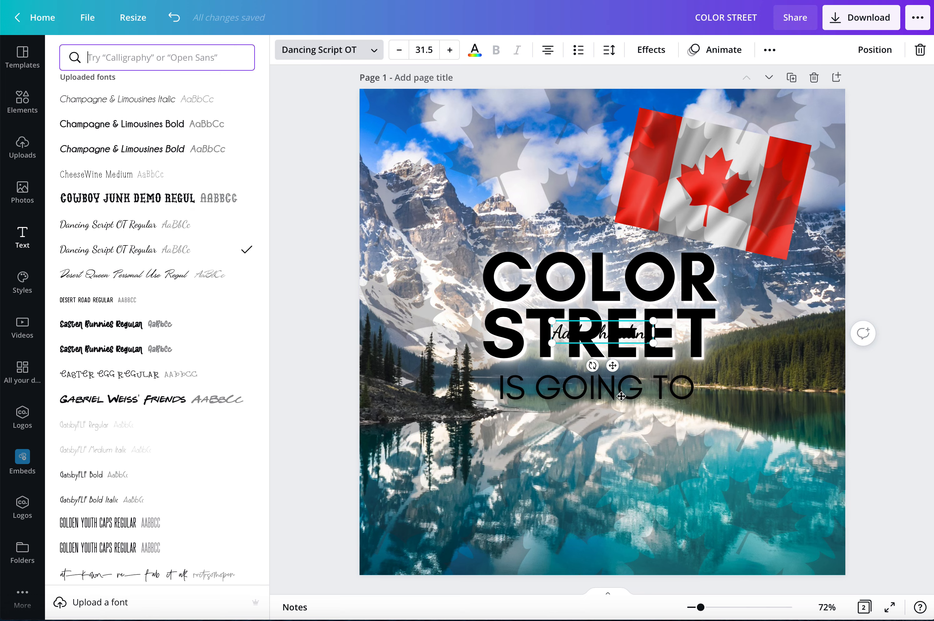
left_click_drag(612, 365, 638, 461)
Color the script heading's text with the red from the brand colors
double_click(630, 428)
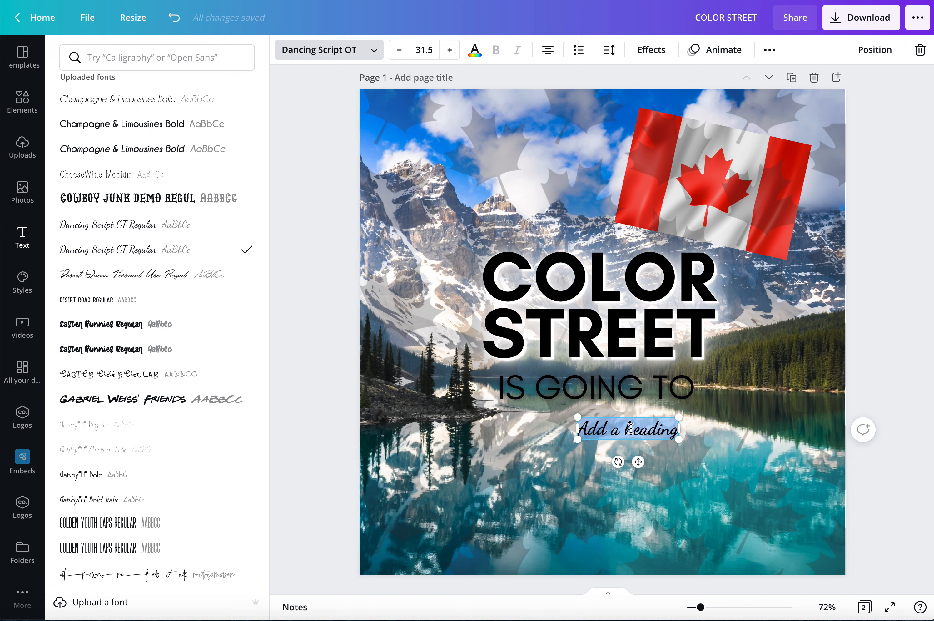
left_click(475, 50)
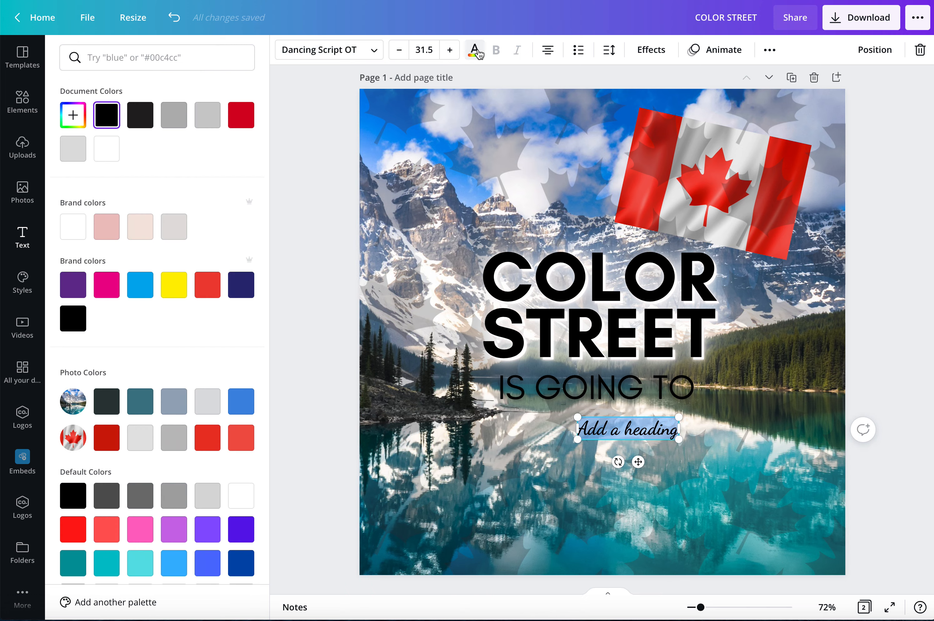
left_click(242, 119)
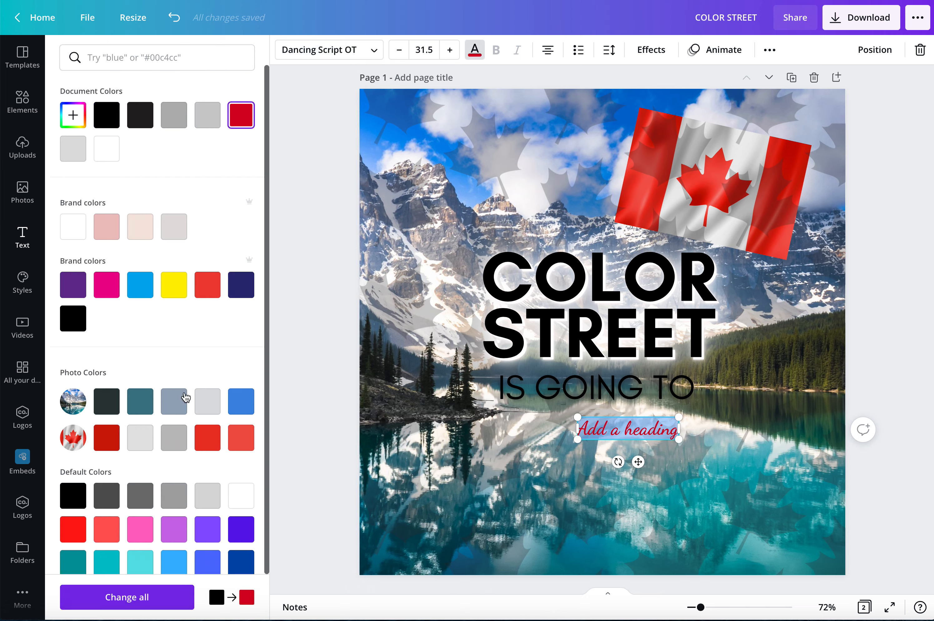
left_click(208, 286)
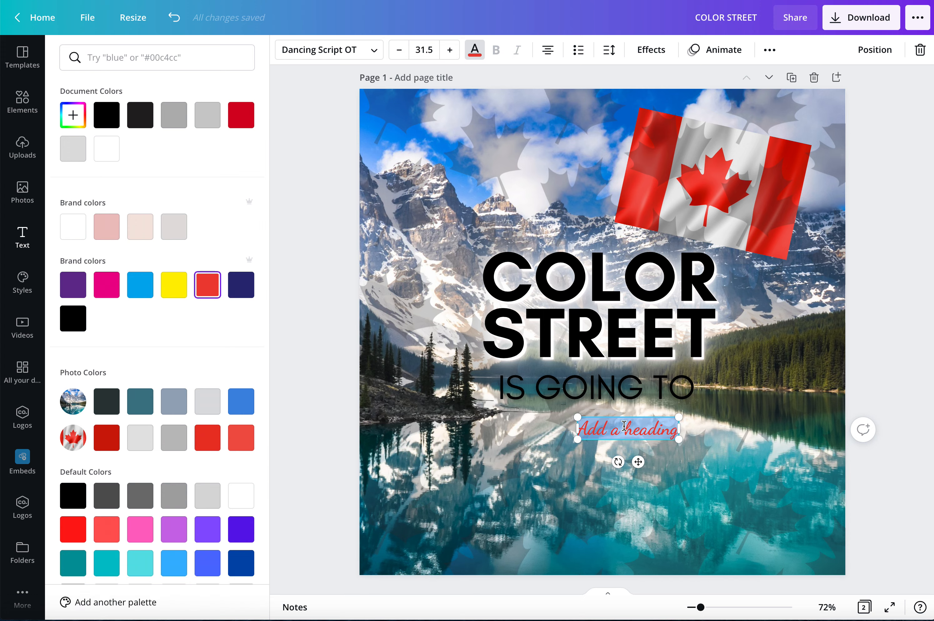
Replace the script heading's placeholder text with "Canada!"
type("CANA")
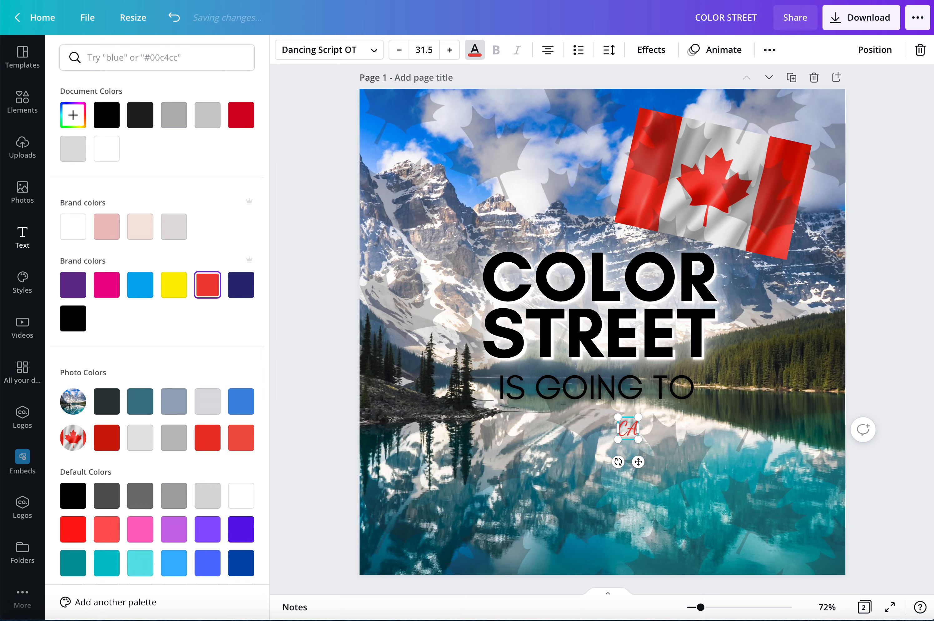
key("BackSpace")
key("BackSpace")
key("BackSpace")
key("BackSpace")
type("Can")
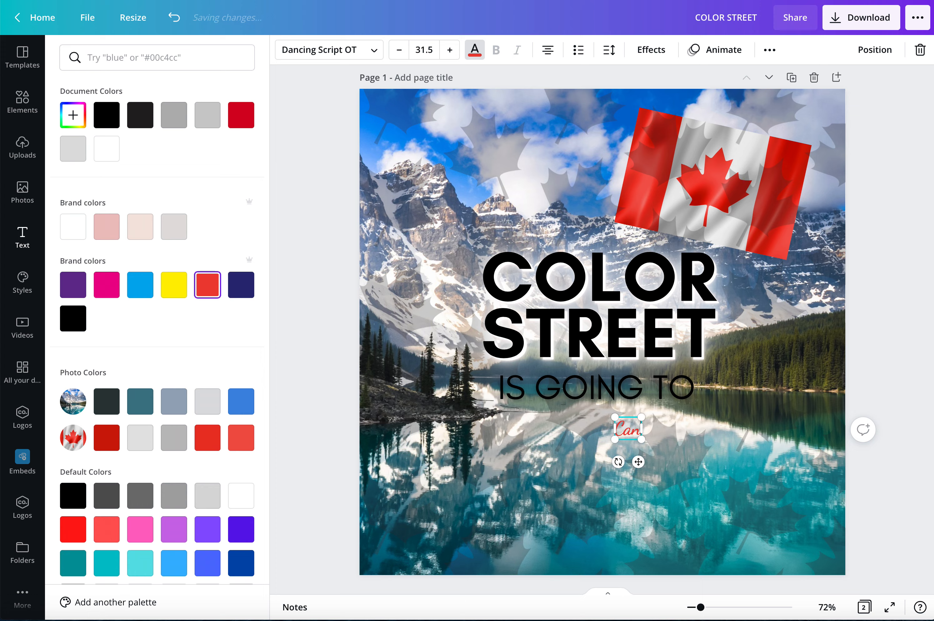
type("ada!")
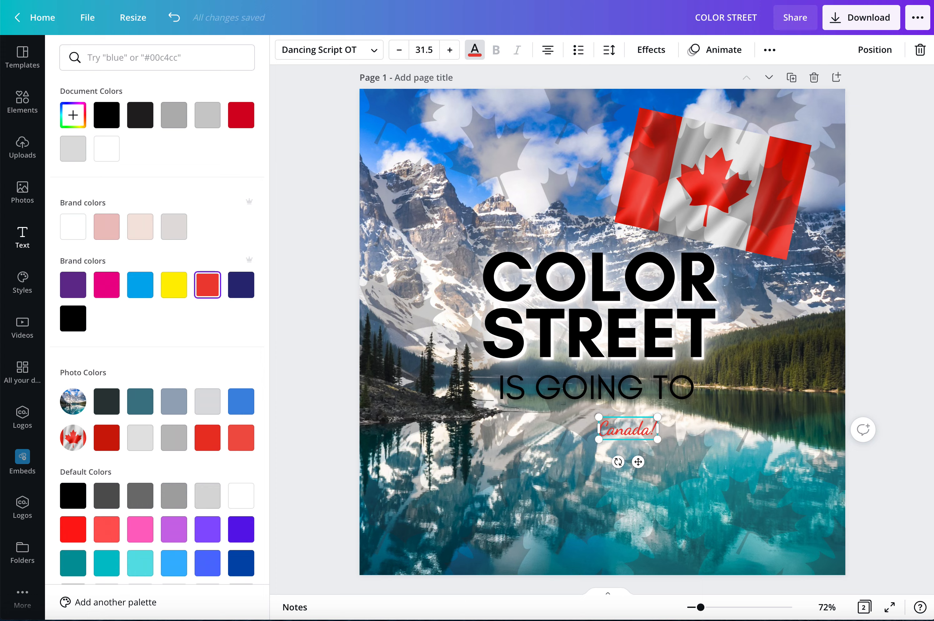
Enlarge the Canada! text to about size 106, tilt it upward to the right, and tuck it close under IS GOING TO
left_click_drag(660, 441, 798, 493)
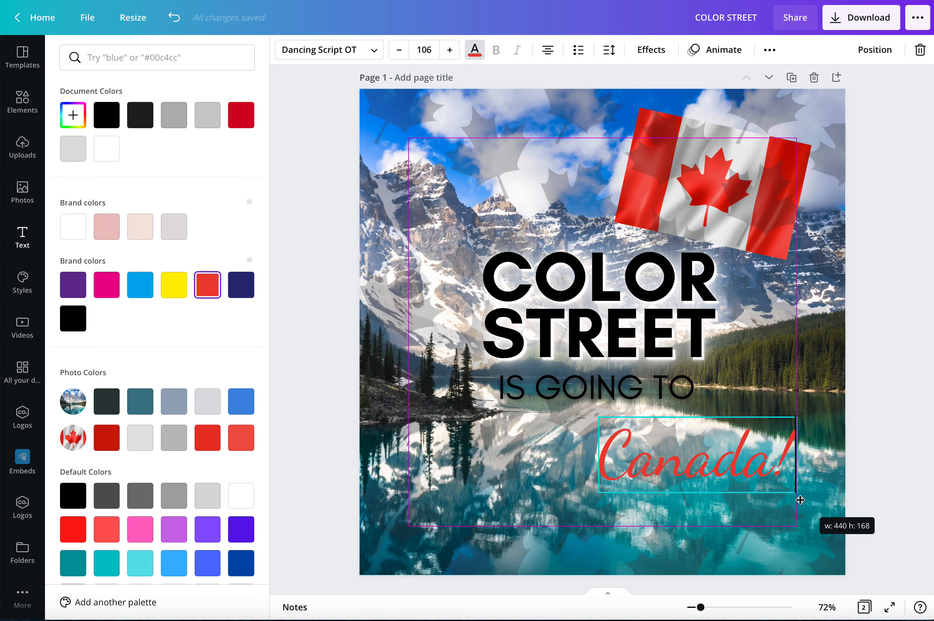
left_click_drag(699, 515, 708, 514)
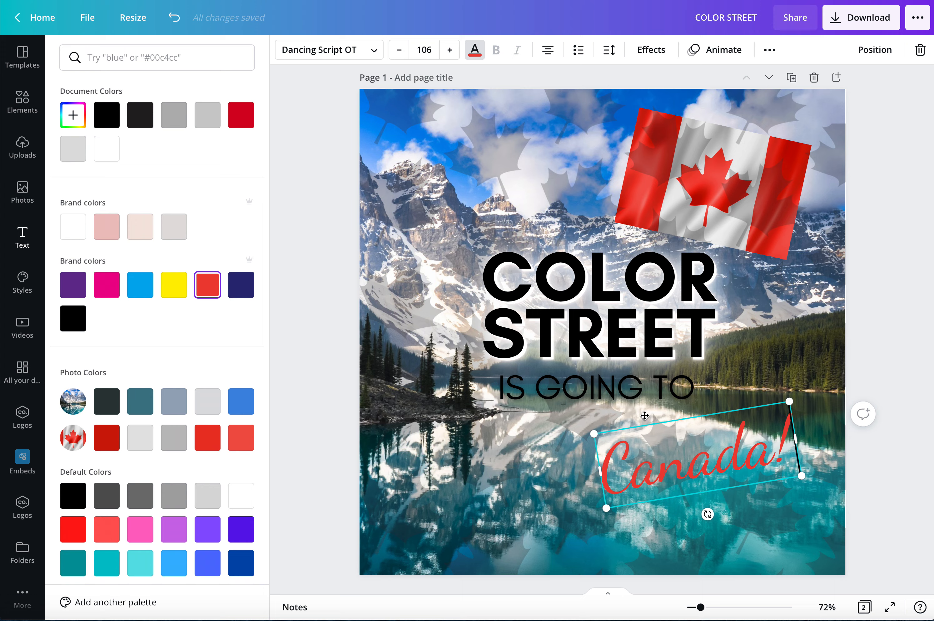
mouse_move(648, 418)
left_mouse_down()
mouse_move(641, 394)
mouse_move(636, 420)
left_mouse_up()
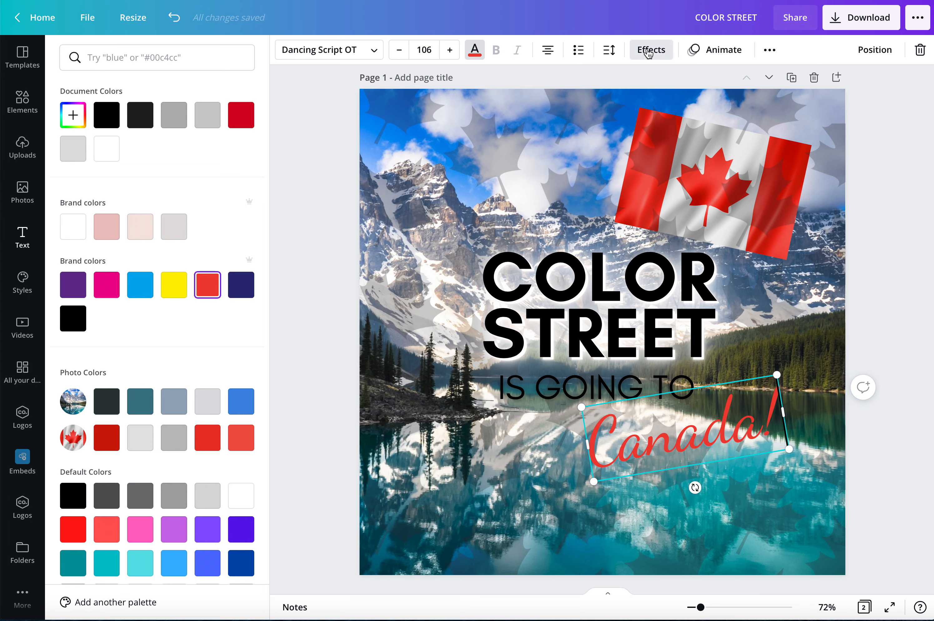
Give the Canada! text a white Shadow effect with an offset of 26
left_click(649, 52)
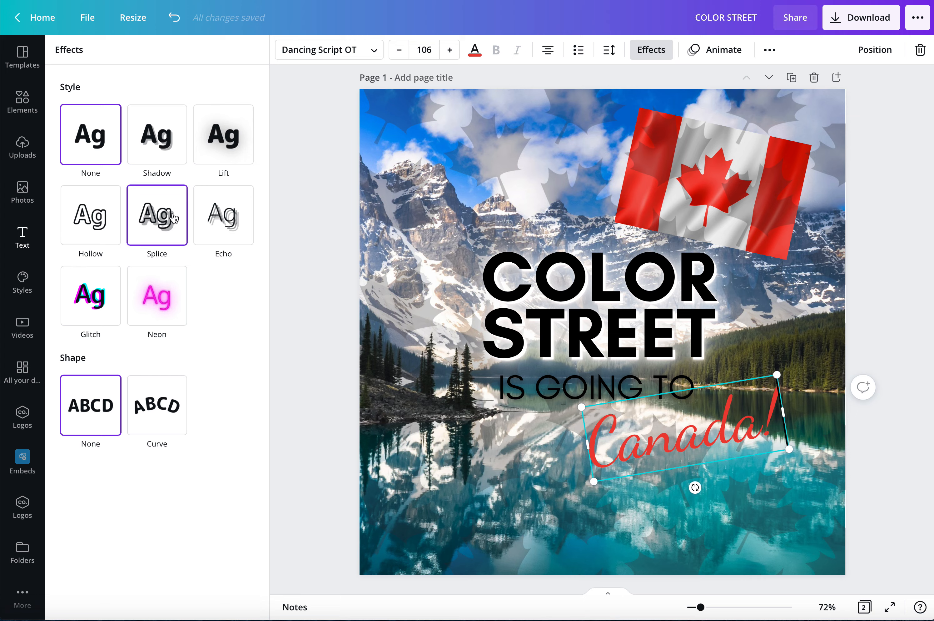
left_click(165, 139)
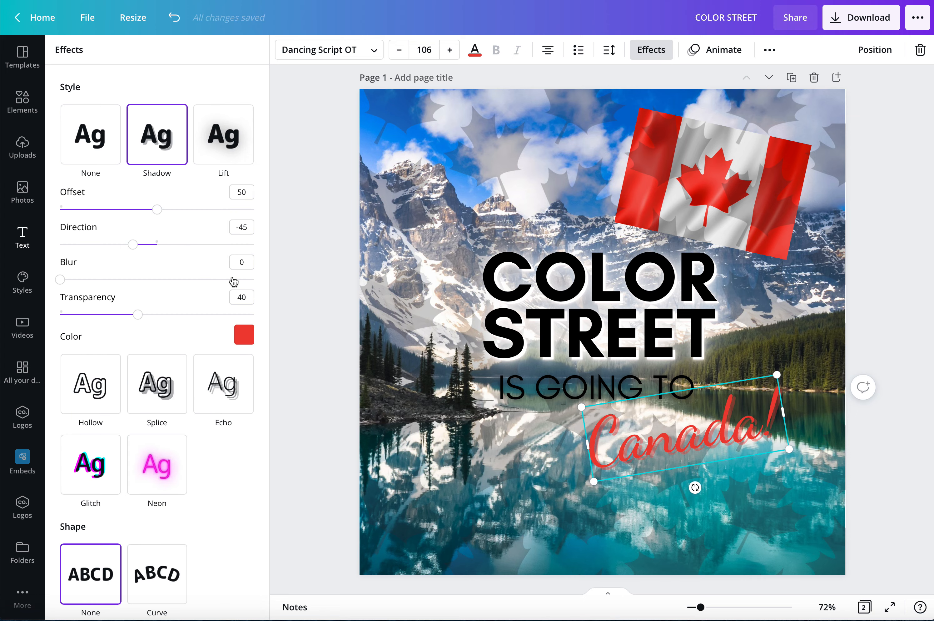
left_click(243, 333)
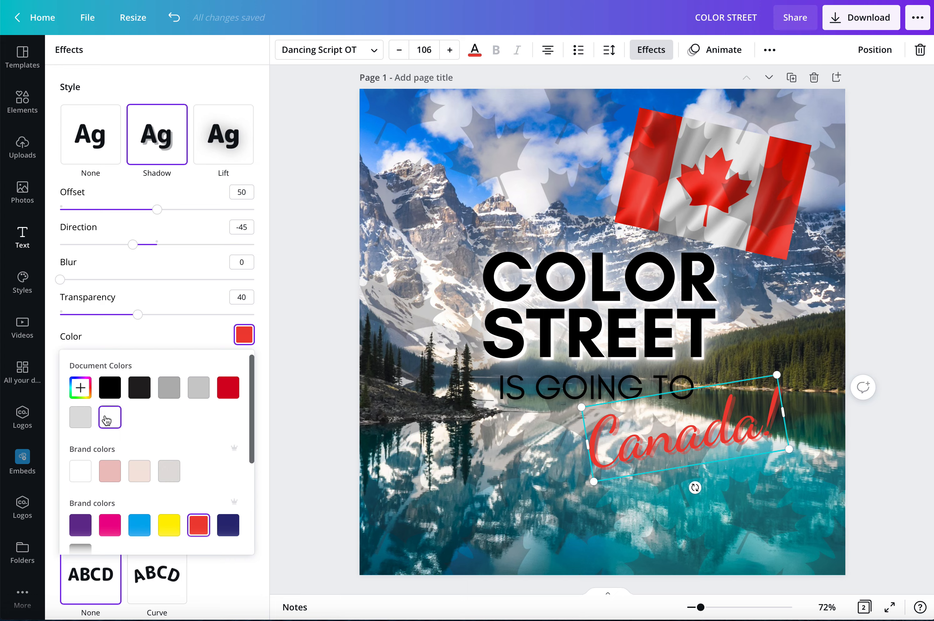
left_click(107, 420)
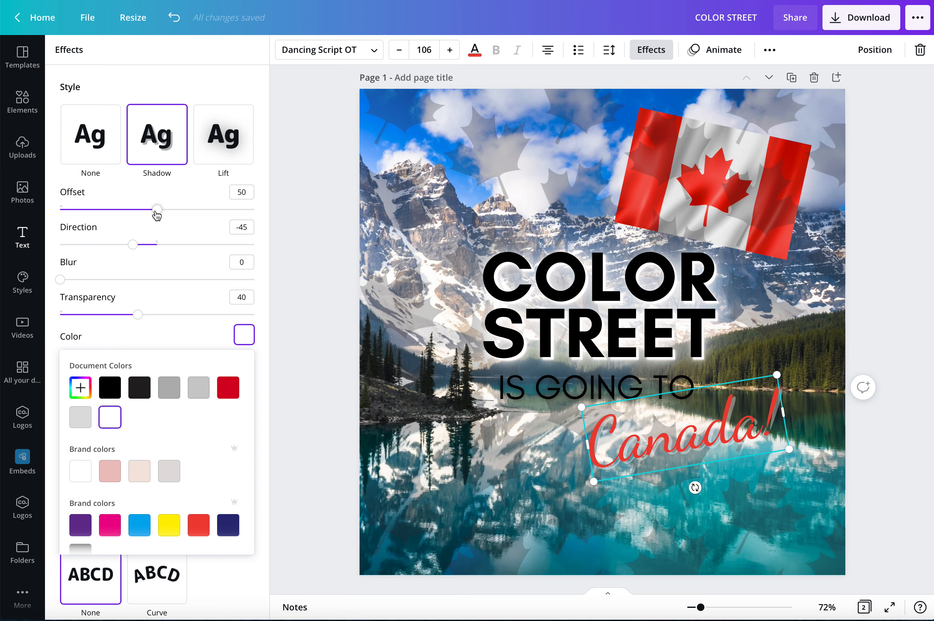
left_click_drag(156, 216, 114, 224)
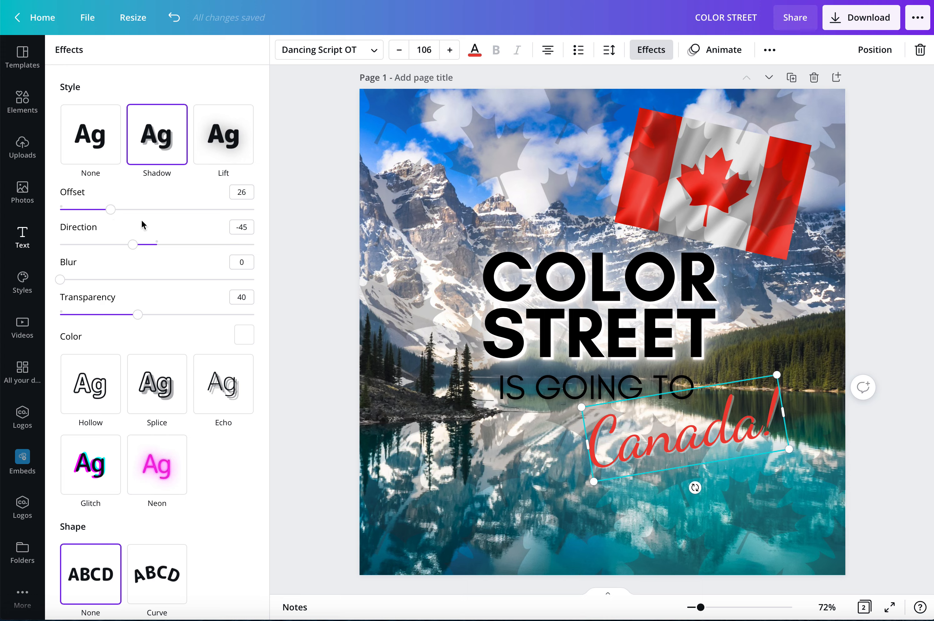
left_click(313, 250)
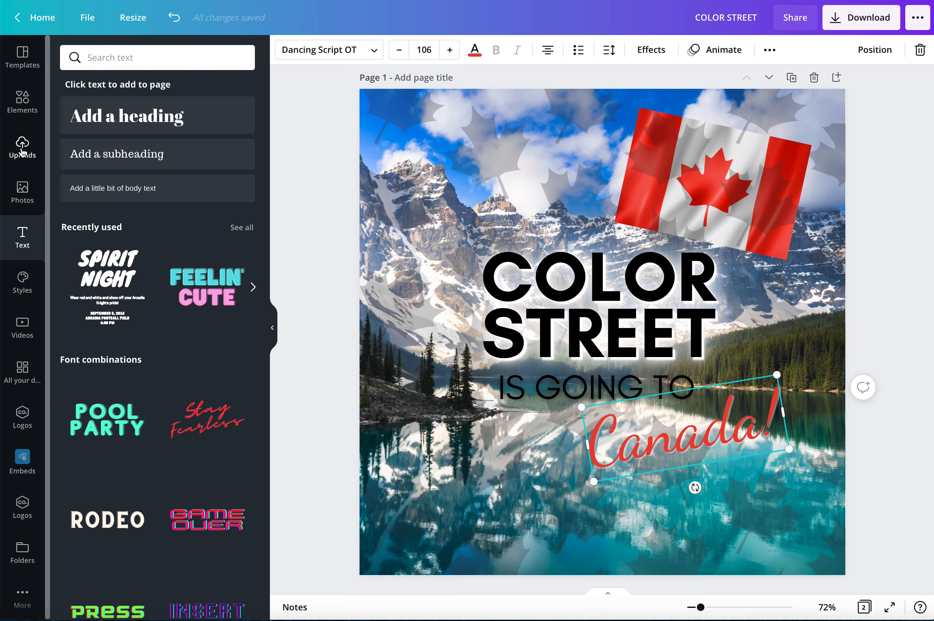
Find the uploaded portrait of the man in a blue suit and the blonde woman and add it to the page
left_click(22, 151)
scroll(113, 223, "down", 8)
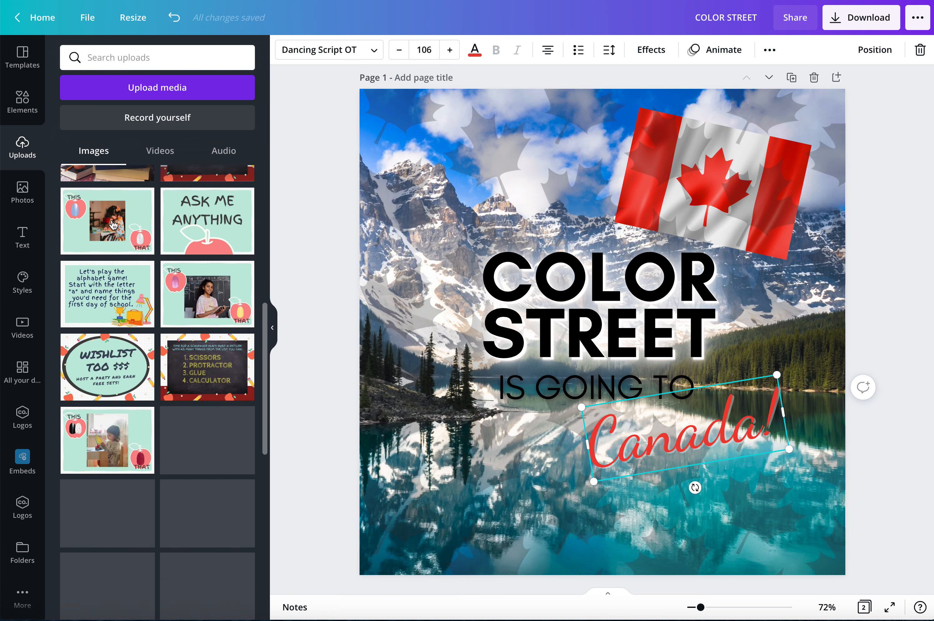
scroll(113, 224, "down", 15)
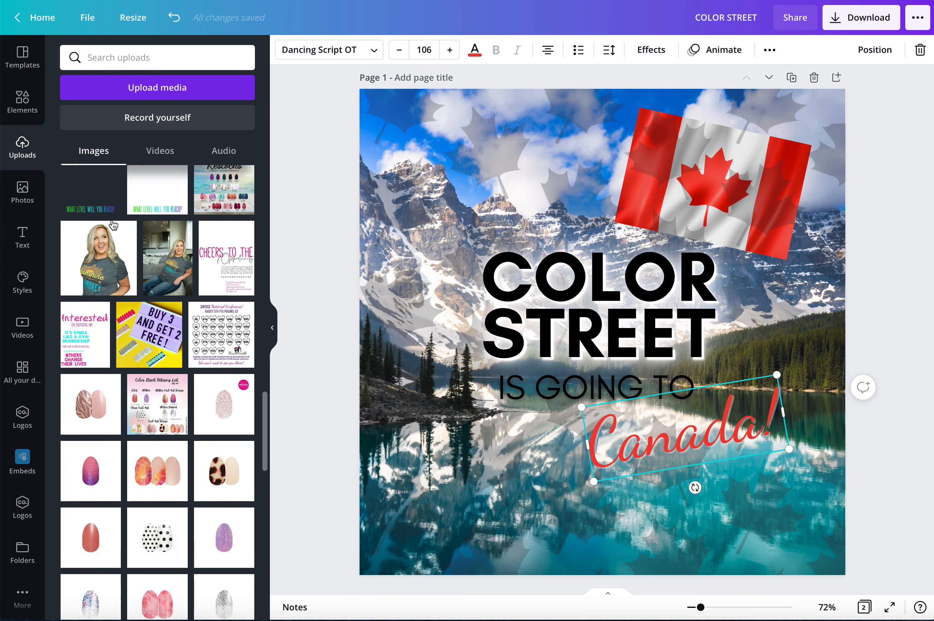
scroll(113, 224, "down", 3)
scroll(101, 261, "up", 5)
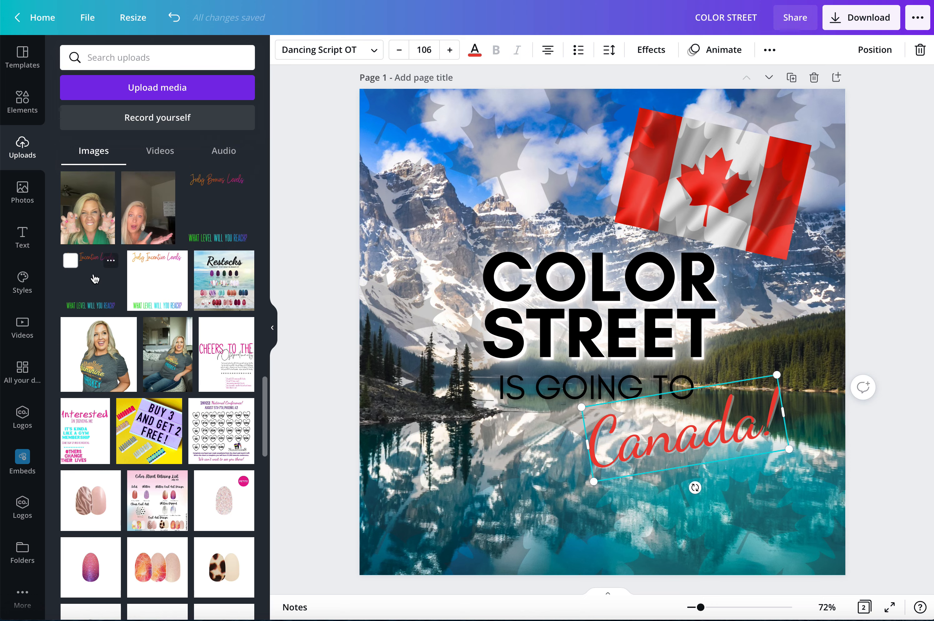
scroll(95, 279, "up", 3)
scroll(95, 278, "down", 10)
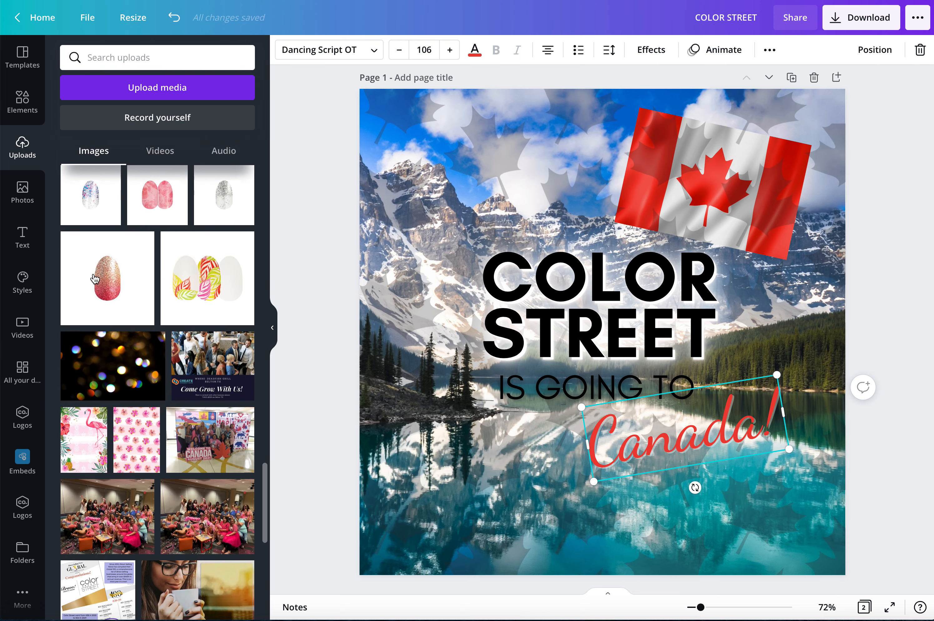
scroll(95, 278, "down", 10)
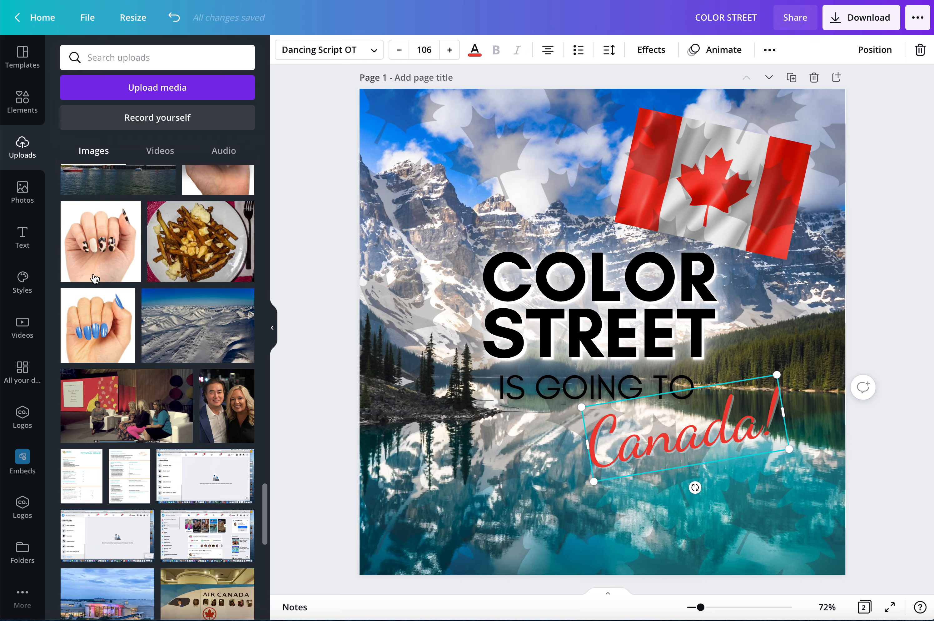
scroll(95, 278, "down", 6)
scroll(95, 279, "up", 2)
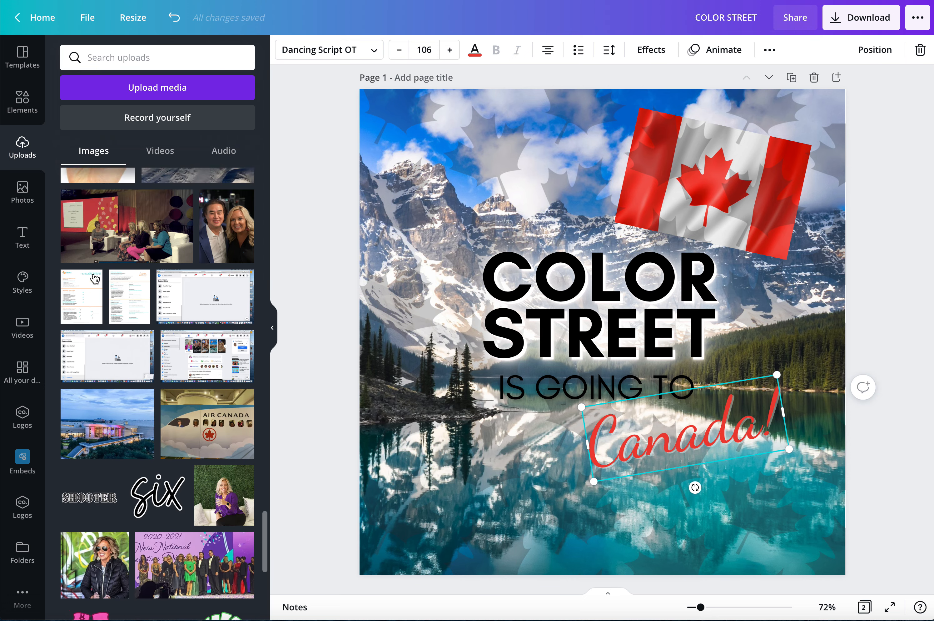
scroll(95, 278, "up", 2)
left_click(218, 310)
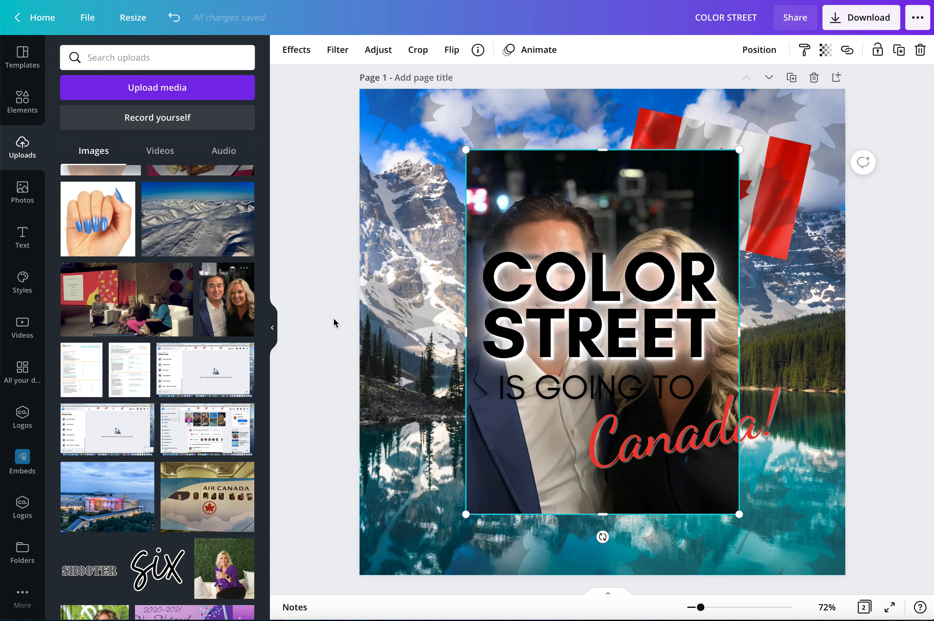
Move the couple's portrait to the lower-left corner of the page and remove its background
left_click_drag(522, 471, 418, 522)
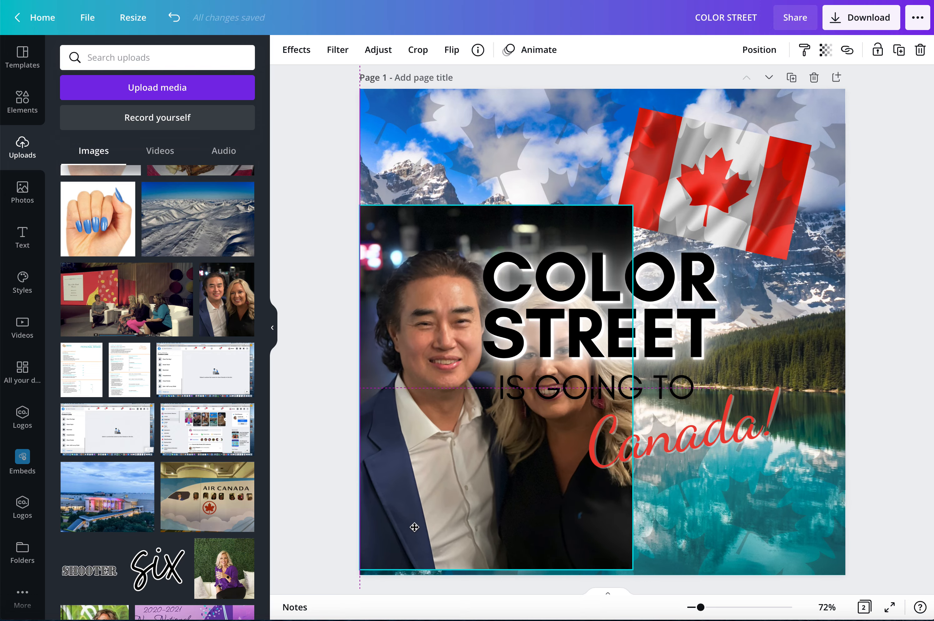
left_click(297, 50)
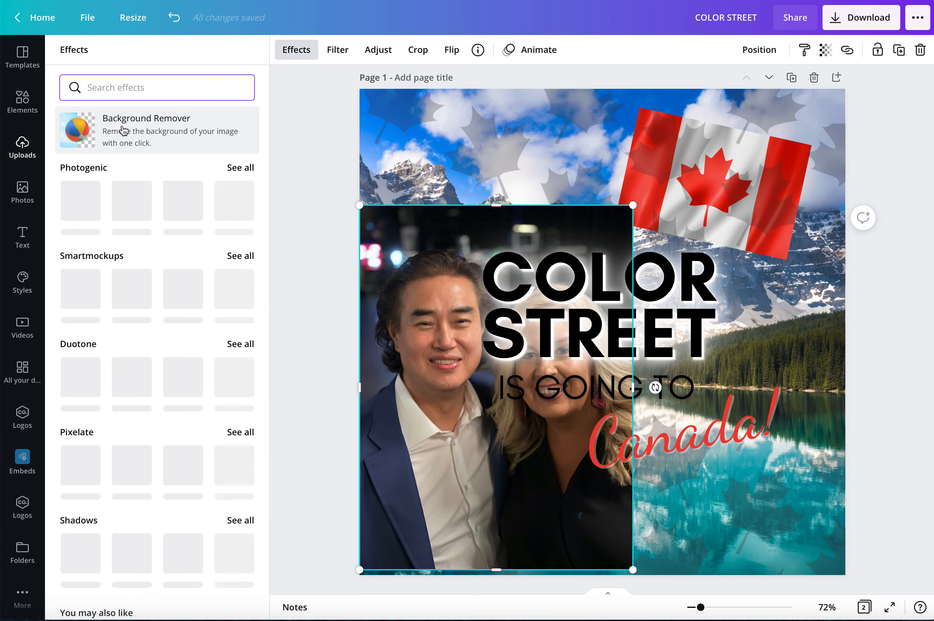
left_click(103, 134)
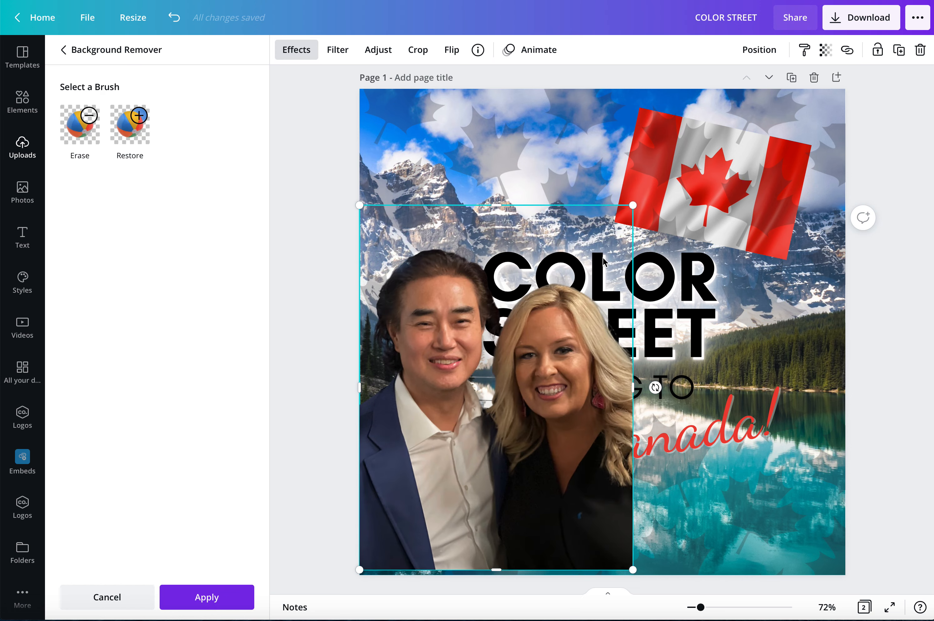
Shrink the couple's cutout to about four-fifths size and shift it slightly past the page's lower-left corner, clear of most of the heading
left_click_drag(633, 205, 575, 283)
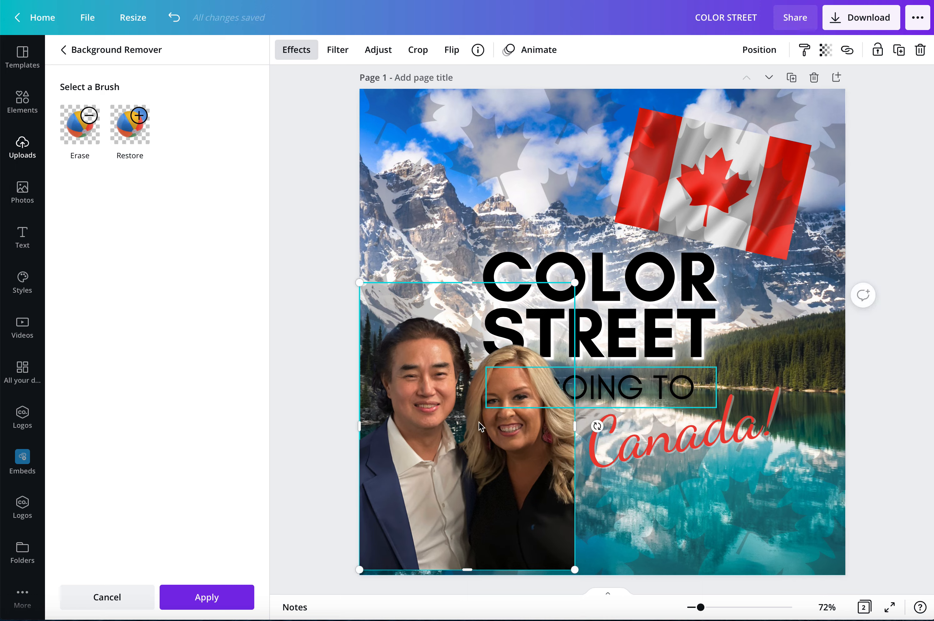
left_click_drag(442, 480, 414, 518)
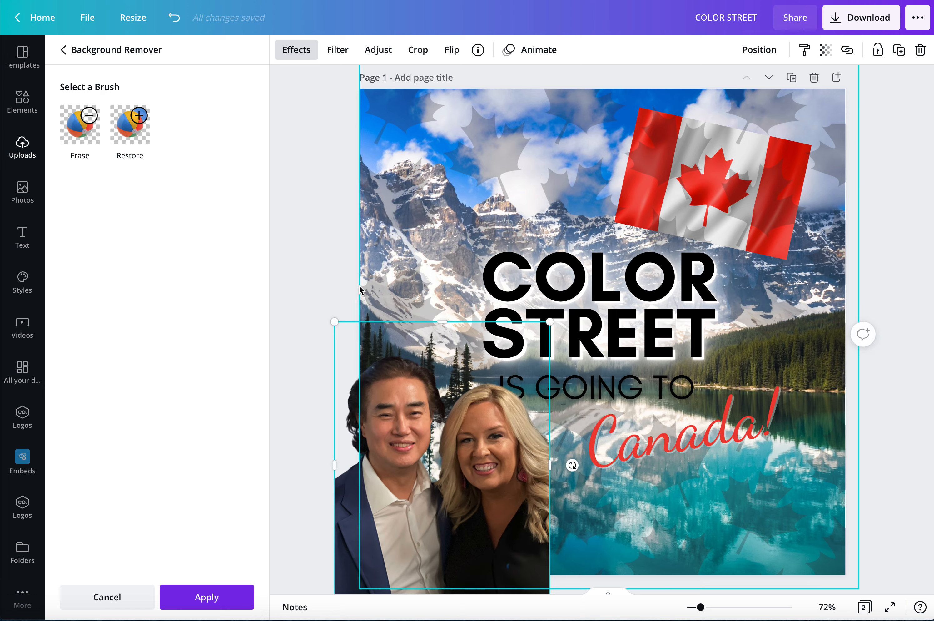
left_click(330, 247)
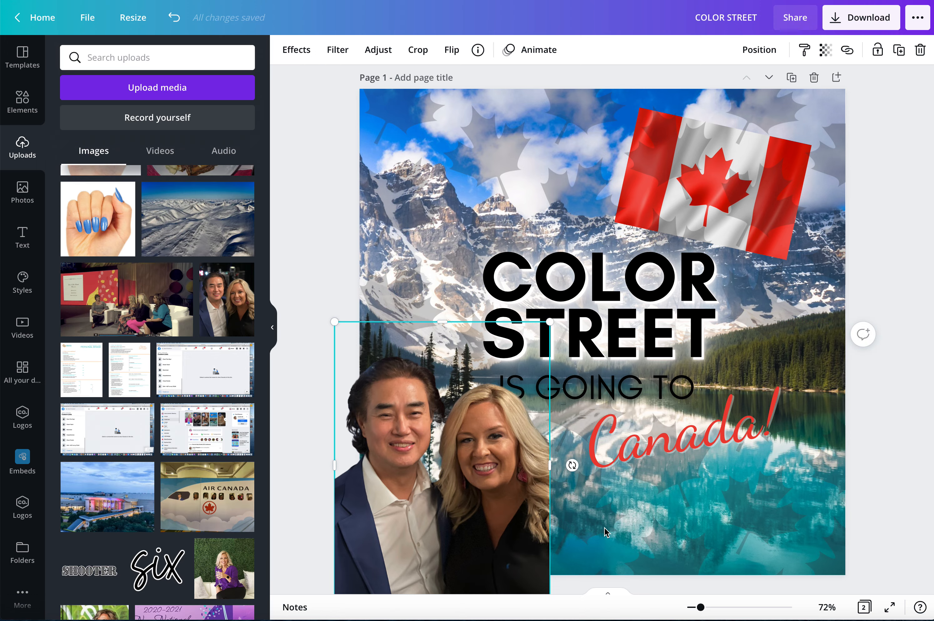
left_click(759, 522)
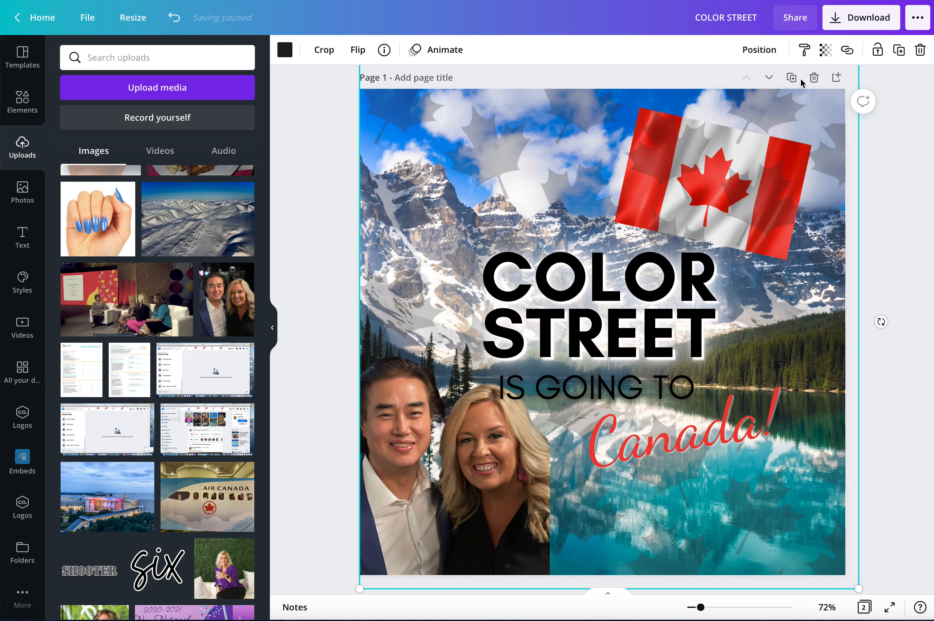
Examine the file types available for downloading the design, then close the download options
left_click(838, 24)
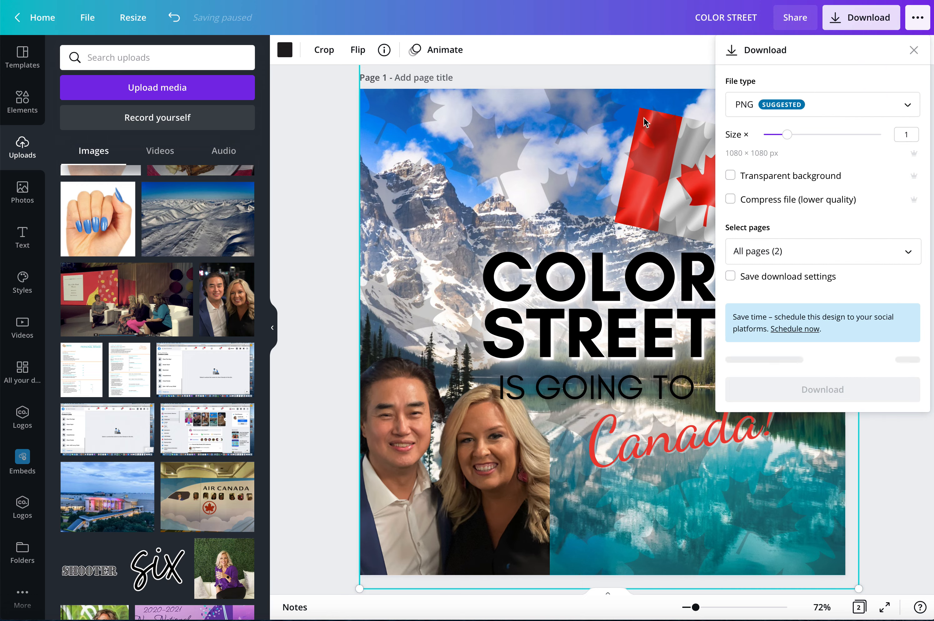
left_click(892, 106)
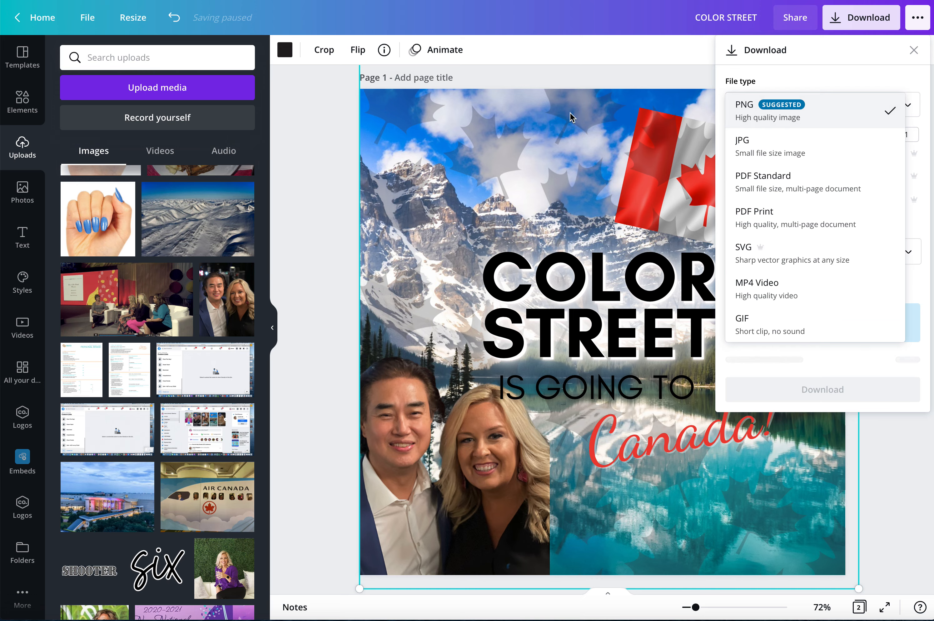
left_click(332, 147)
left_click(332, 147)
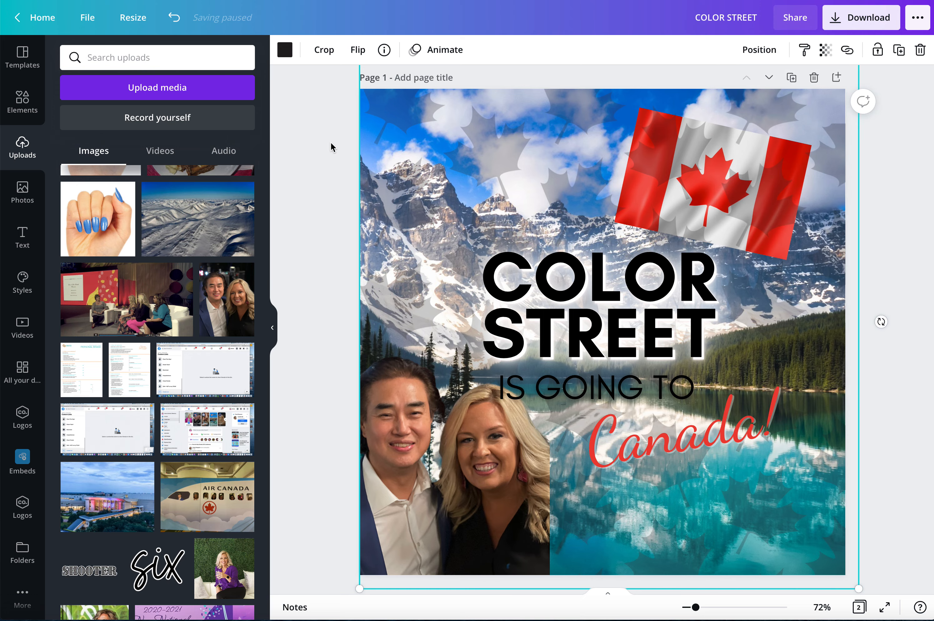